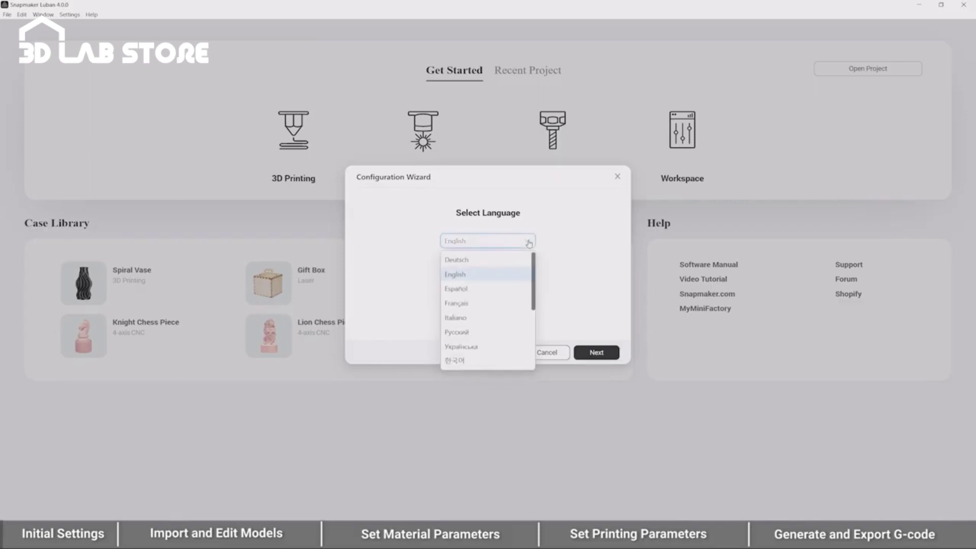
- Keep English as the language and choose the Snapmaker 2.0 A250 to complete the wizard
click(487, 277)
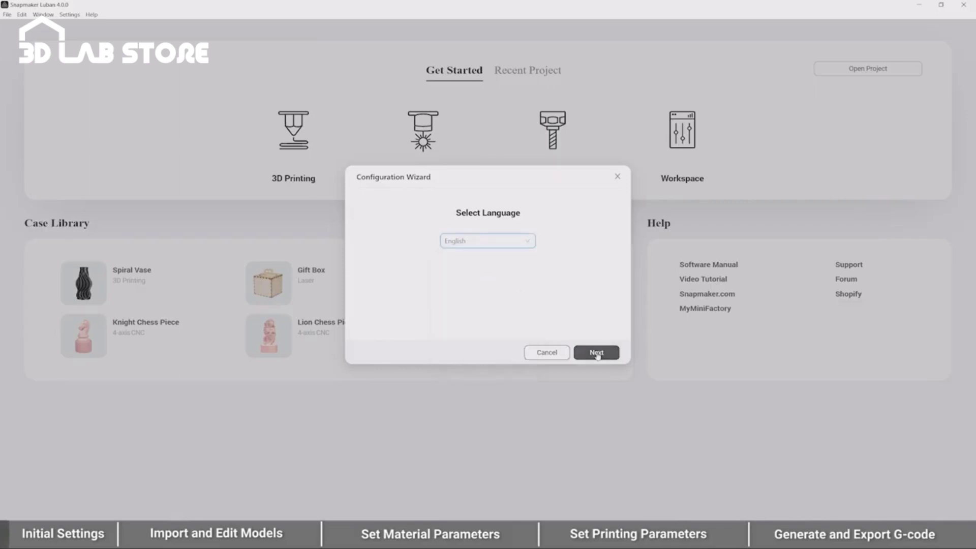
click(592, 352)
click(506, 268)
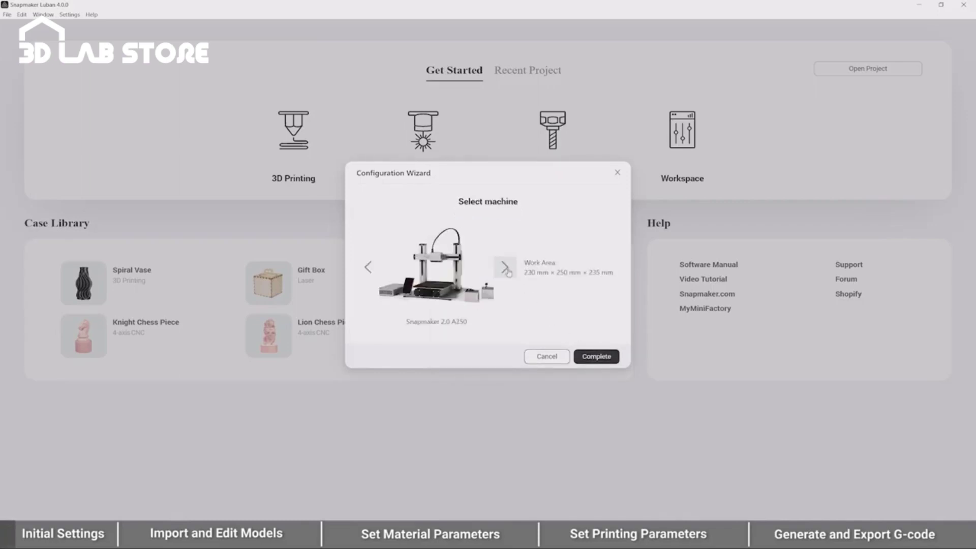
click(599, 358)
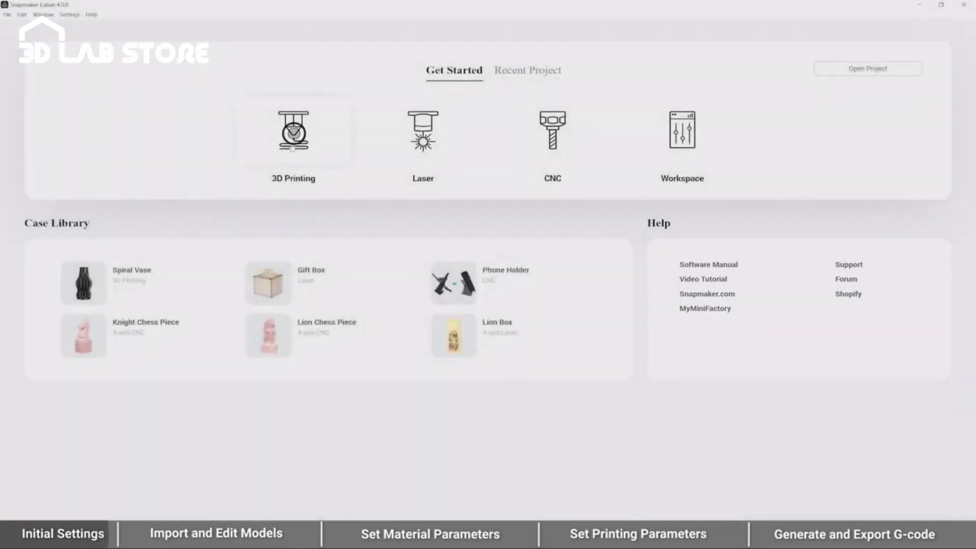
- Start a 3D Printing project to open the empty build plate
click(293, 146)
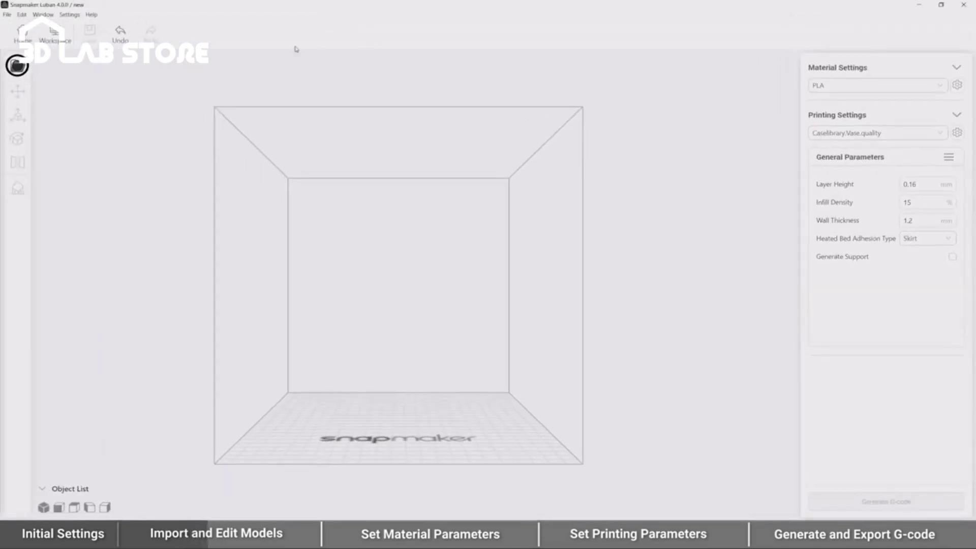
- Import hoder.stl onto the build plate
click(19, 68)
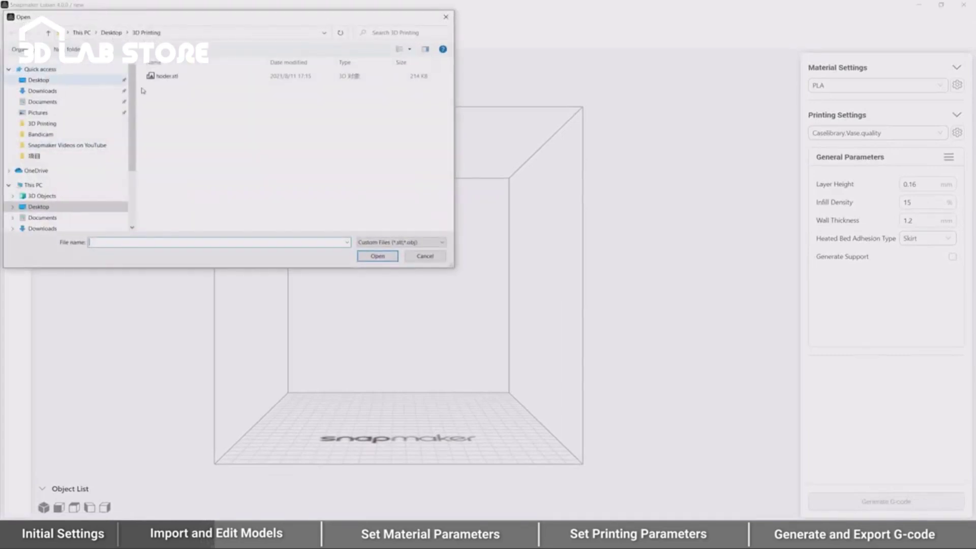
click(203, 80)
click(377, 256)
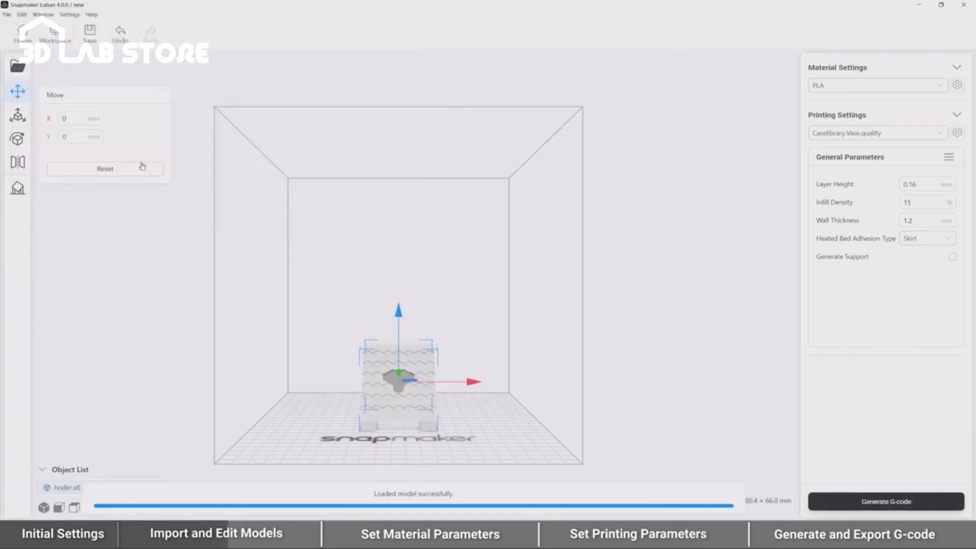
- Scale the model uniformly to 130 percent
click(18, 115)
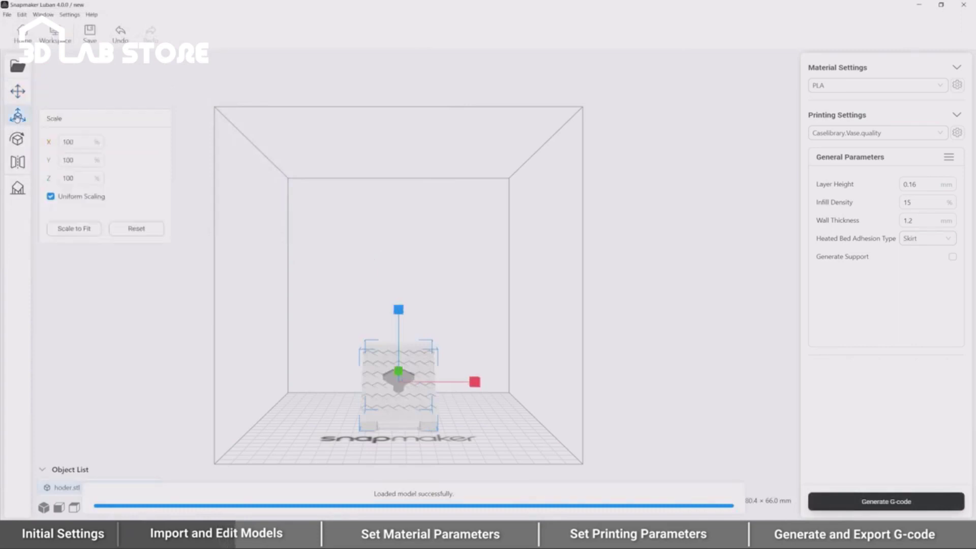
click(18, 139)
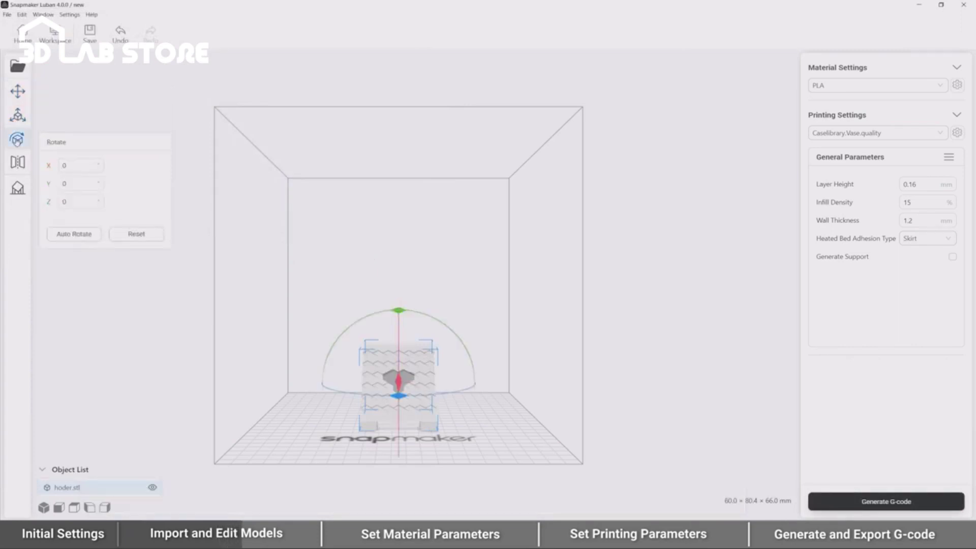
click(18, 163)
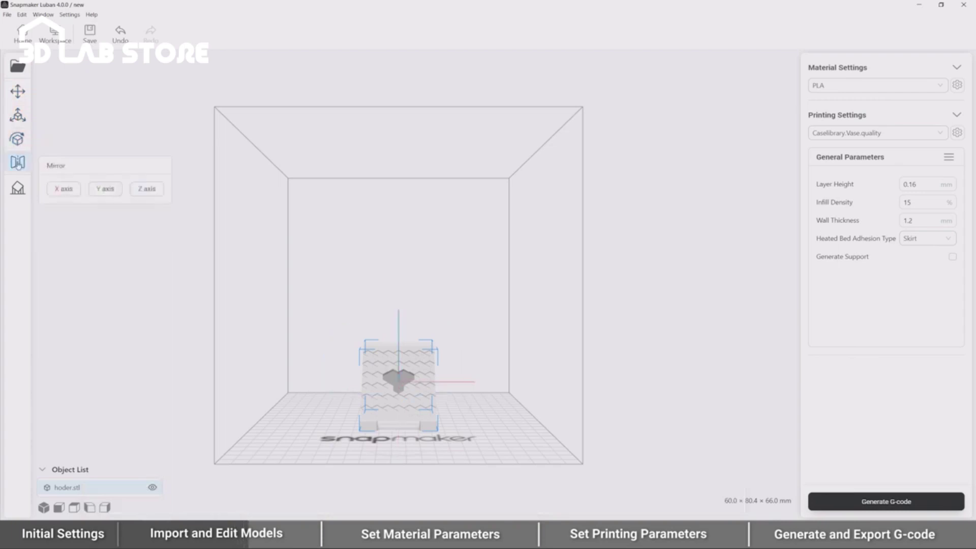
click(19, 117)
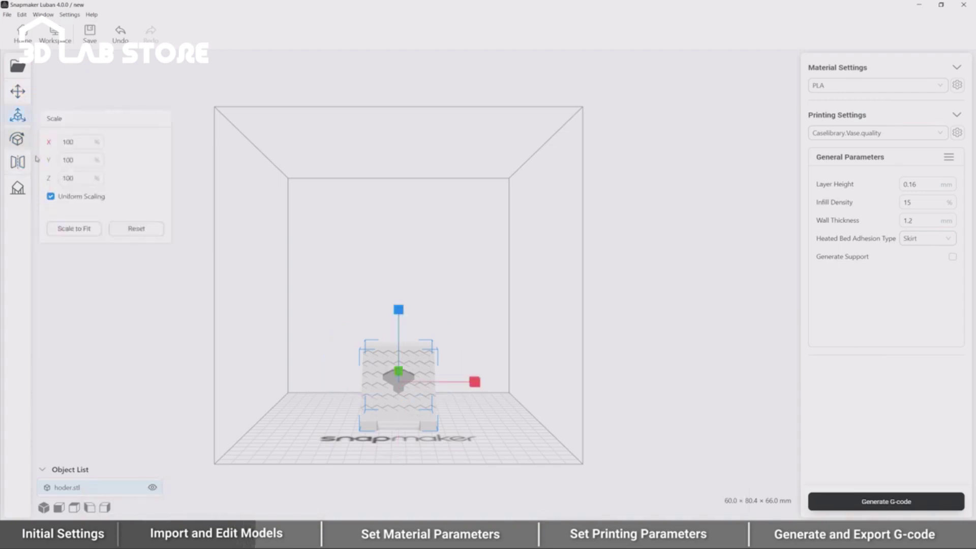
click(76, 229)
mouse_move(559, 310)
mouse_down()
mouse_move(565, 333)
mouse_move(567, 316)
mouse_up()
double_click(87, 142)
text(1)
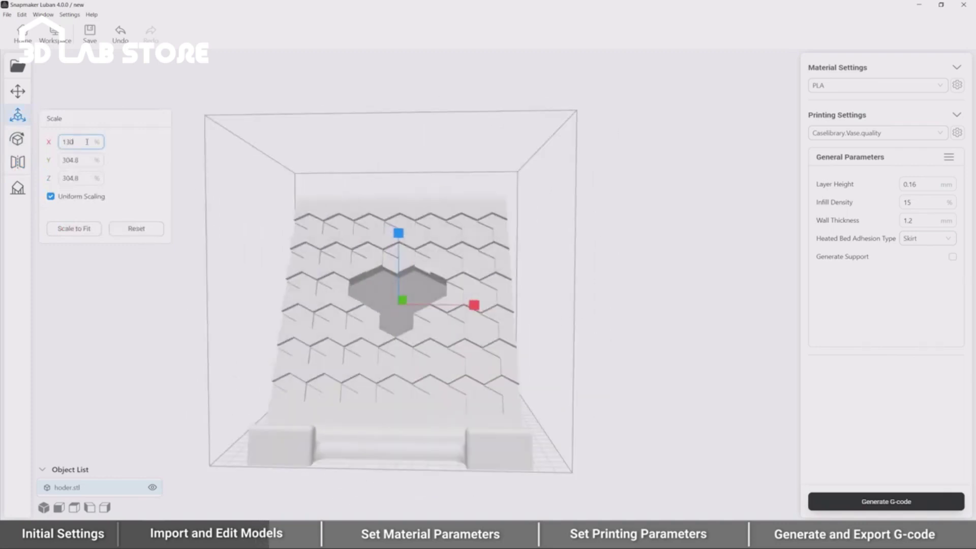
key(Return)
drag(537, 383, 581, 386)
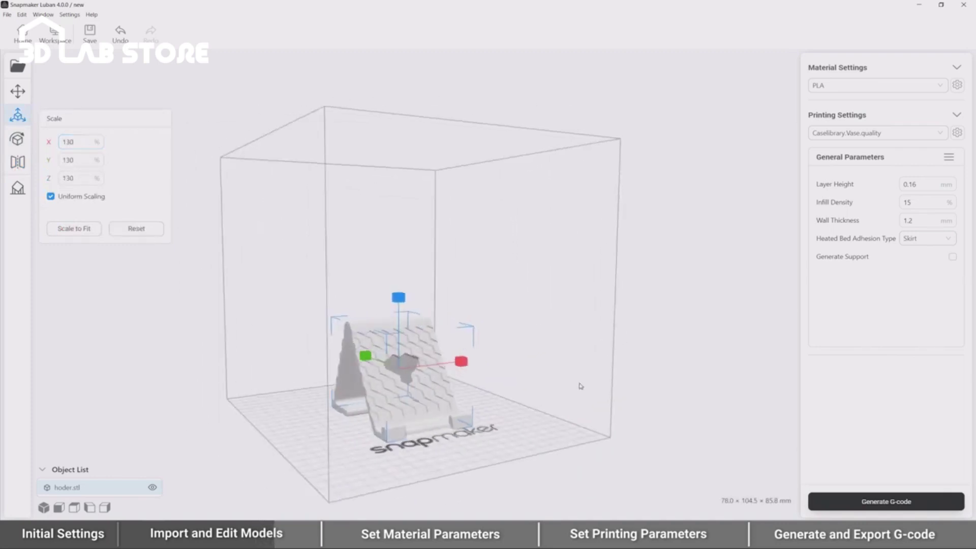
- Auto Rotate the model so it stands upright on the bed
click(17, 139)
drag(334, 341, 336, 355)
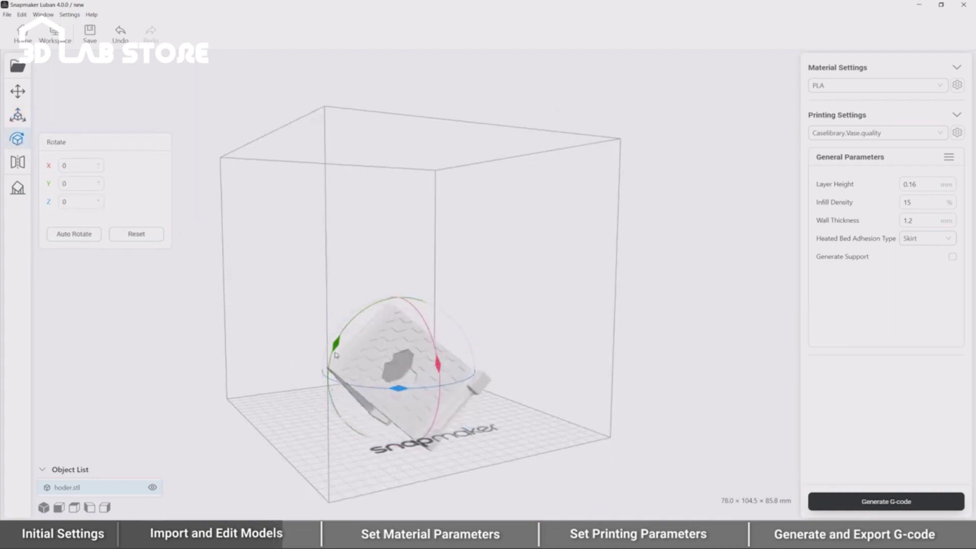
click(77, 235)
drag(523, 327, 394, 321)
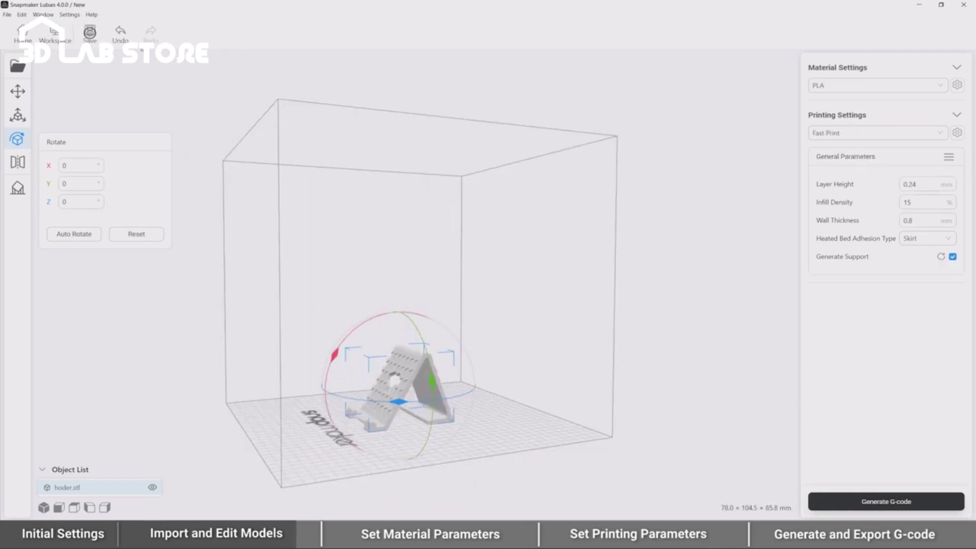
- Save the project under the file name 'holder'
click(90, 33)
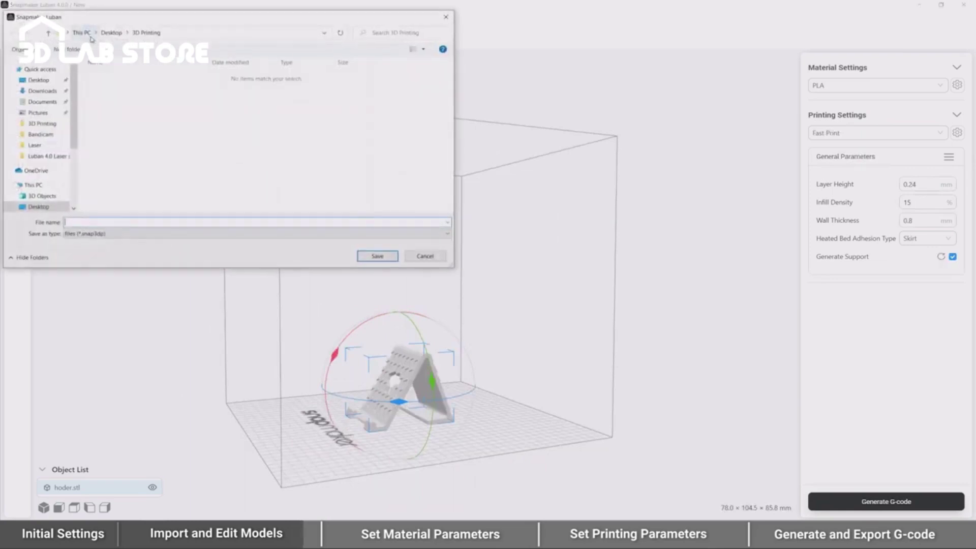
text(holder)
click(378, 256)
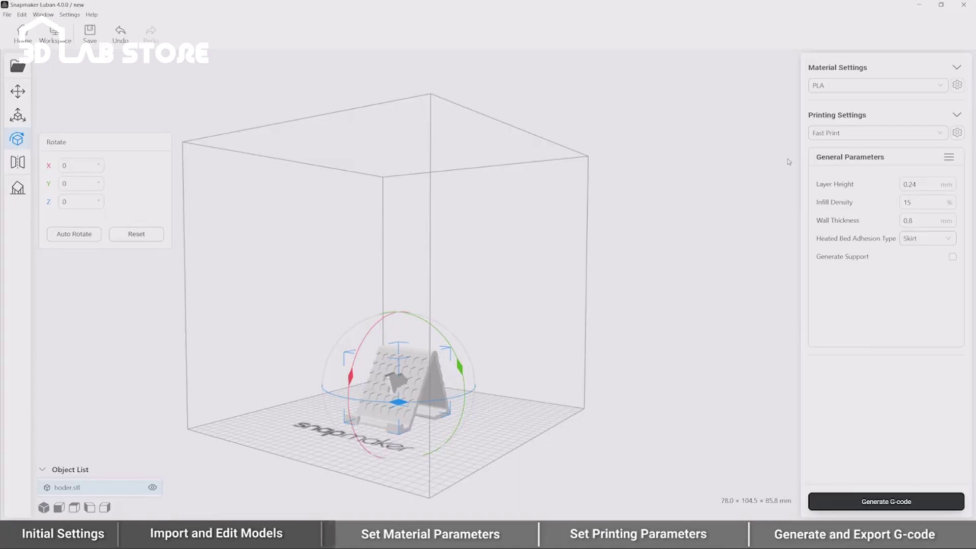
- Browse the material list, then open Material Settings to view the PLA profile
click(942, 86)
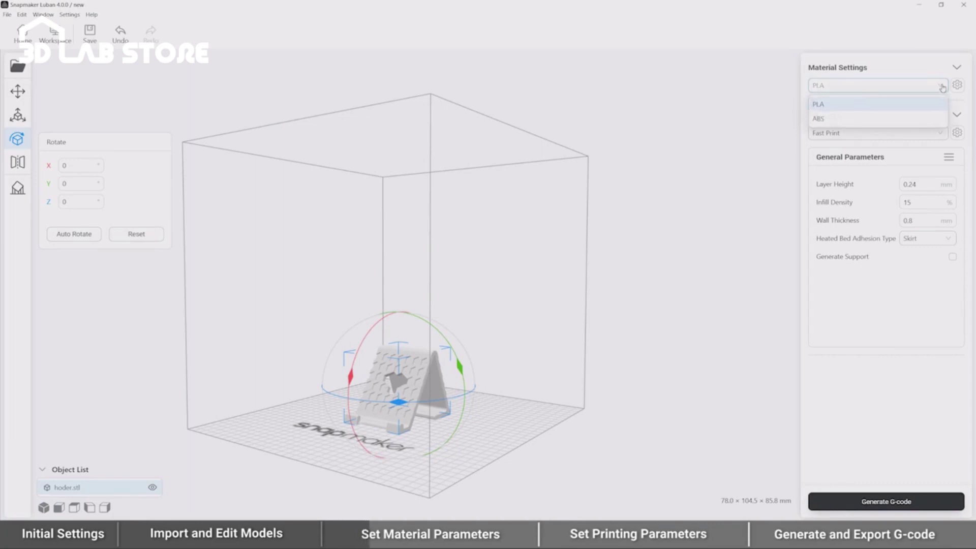
click(958, 85)
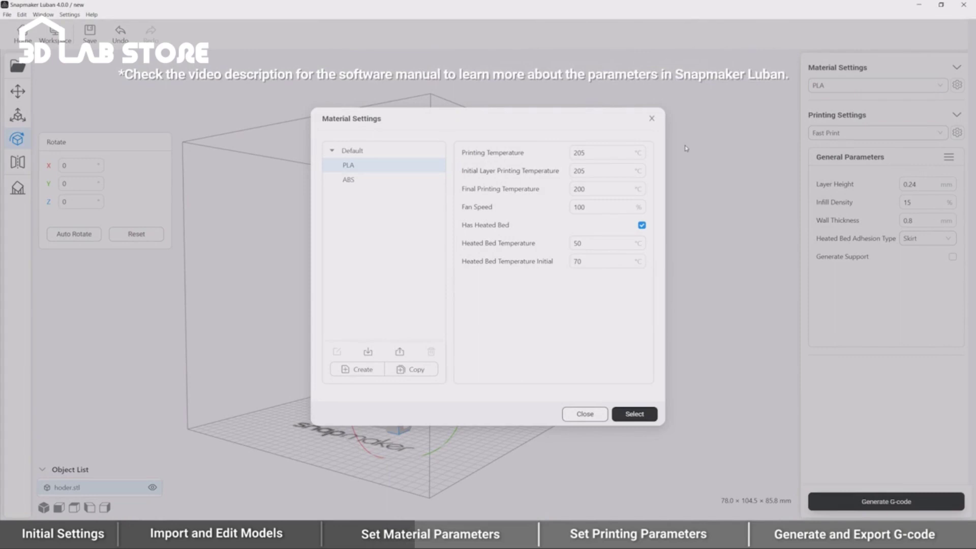
- Duplicate the PLA material profile and name the copy PETG
double_click(594, 152)
text(235)
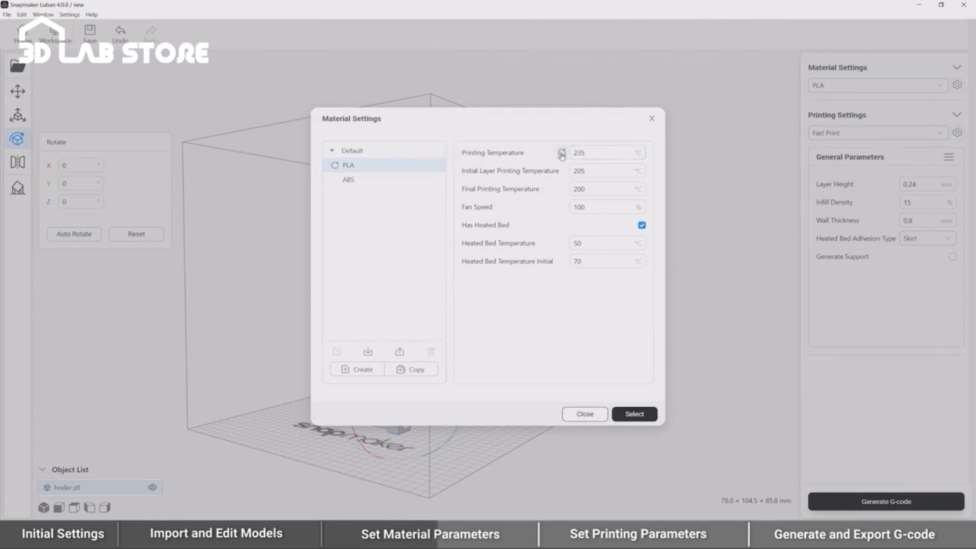
click(562, 153)
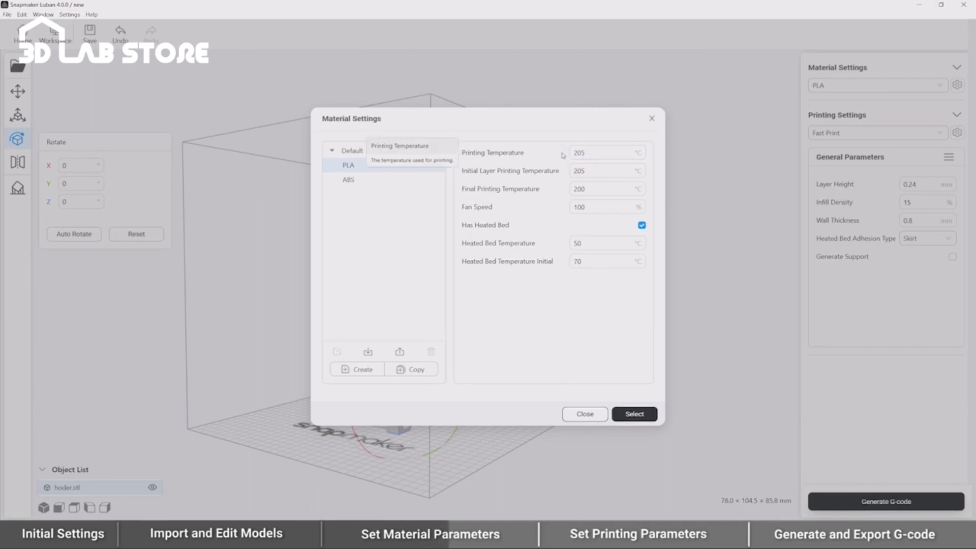
click(361, 369)
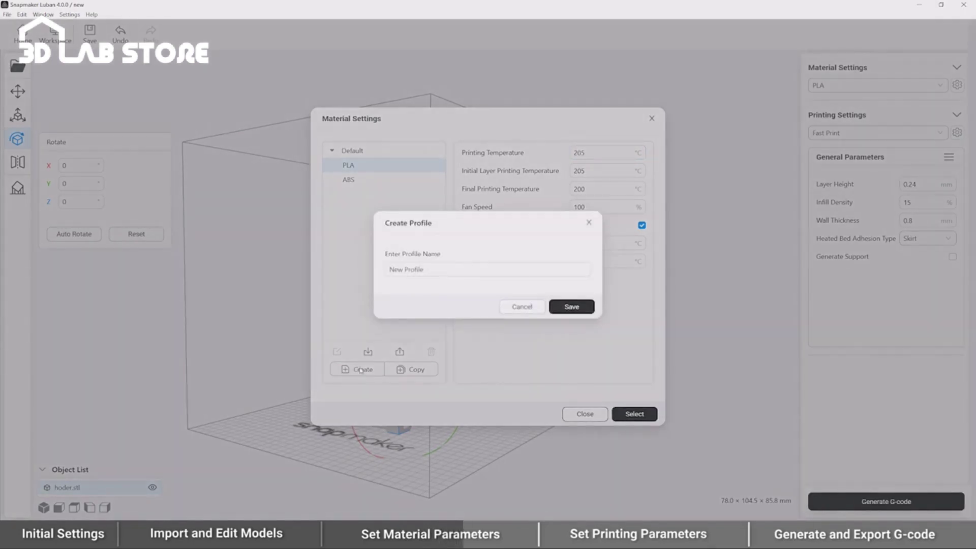
click(523, 307)
click(408, 370)
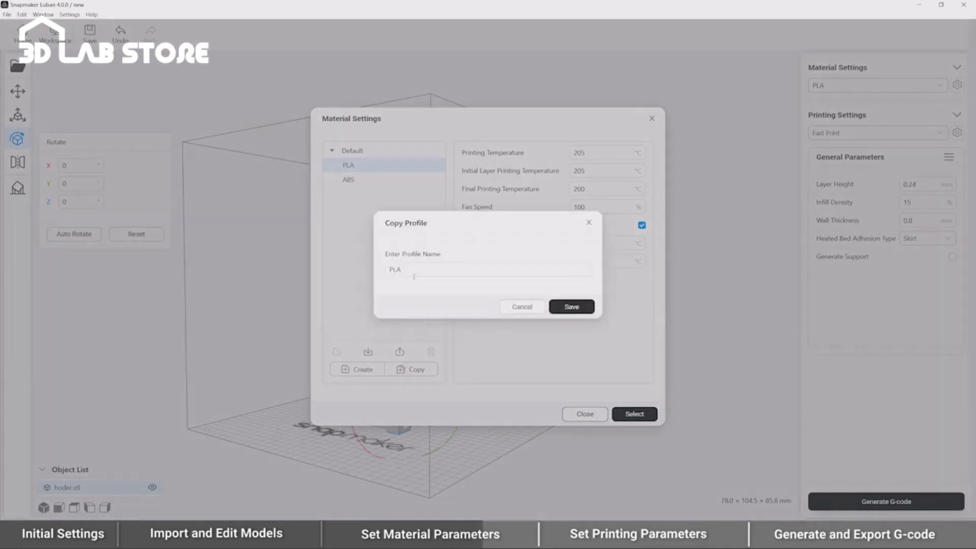
click(414, 274)
key(BackSpace)
key(BackSpace)
text(ETG)
click(572, 306)
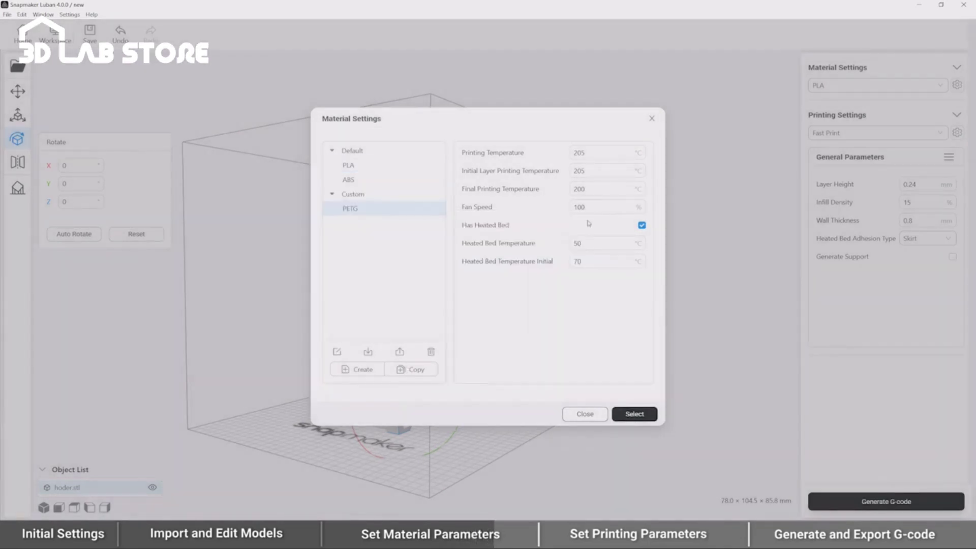
- Set PETG printing and initial-layer temperatures to 235 °C and final temperature to 230 °C
double_click(593, 153)
text(235)
double_click(593, 171)
text(235)
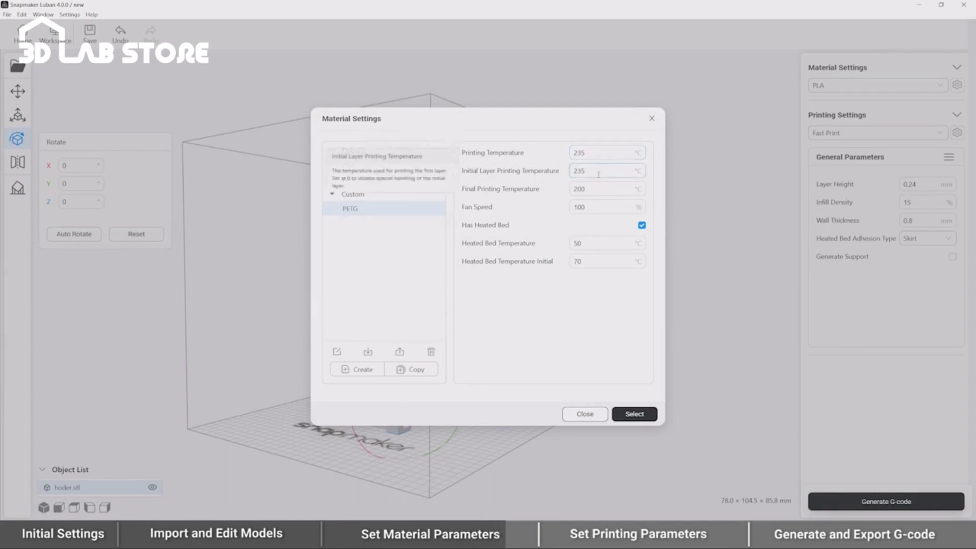
double_click(598, 188)
text(230)
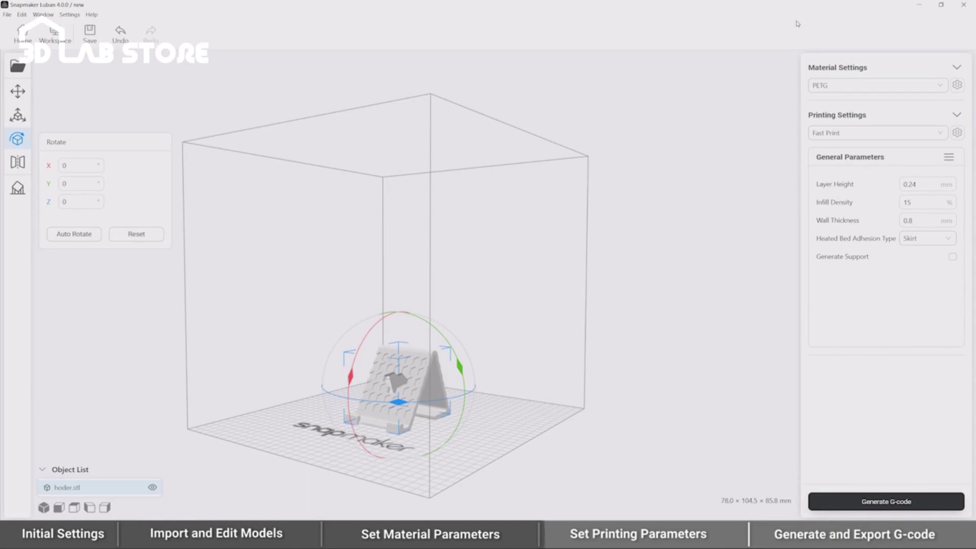
click(940, 134)
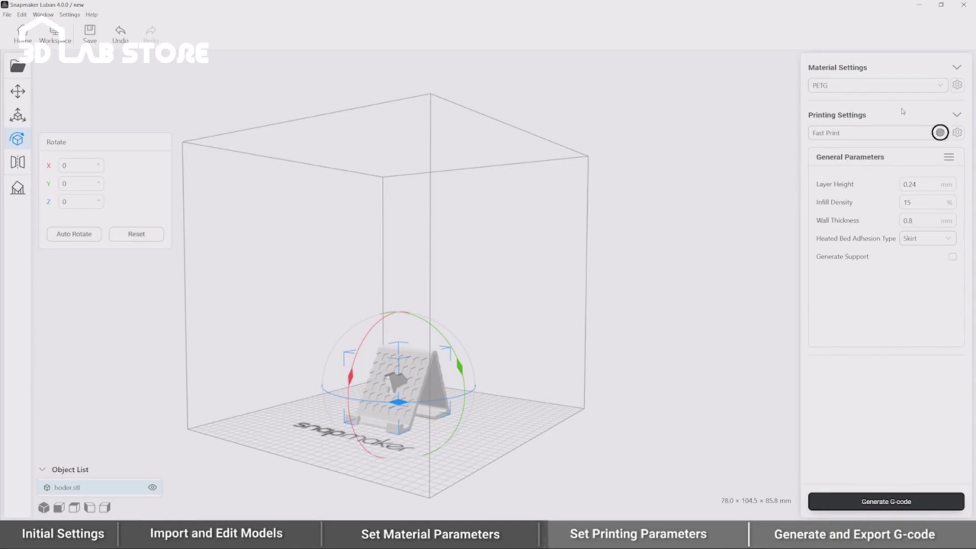
- Review the Fast Print settings: Quality, Shell, Infill, Speed, Retraction and Surface
click(941, 137)
click(957, 133)
click(453, 151)
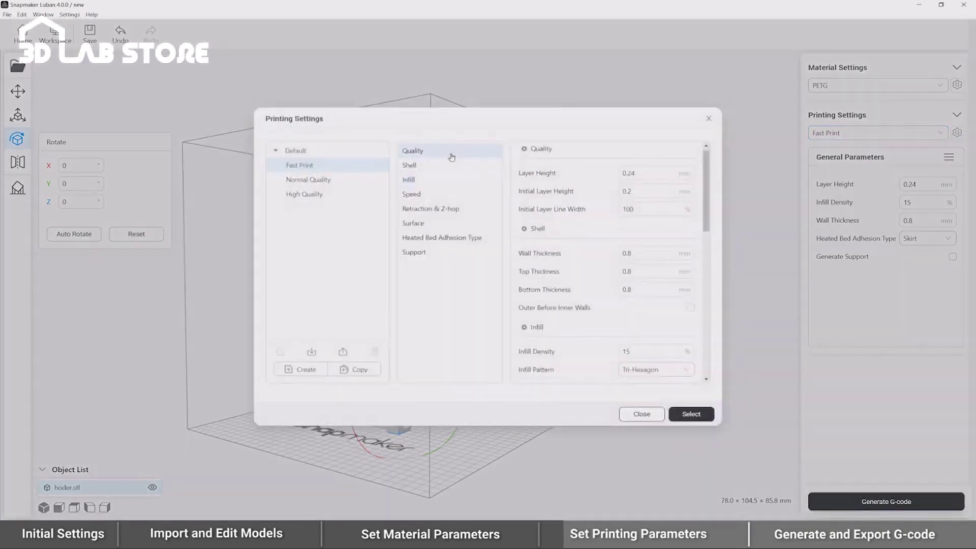
click(455, 165)
click(455, 179)
click(455, 194)
click(456, 210)
click(450, 224)
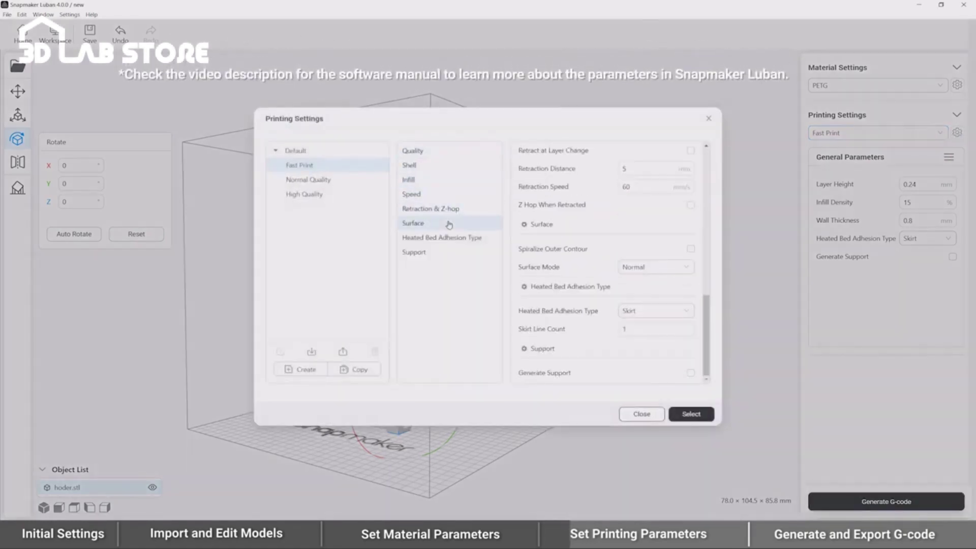
click(468, 152)
mouse_move(676, 180)
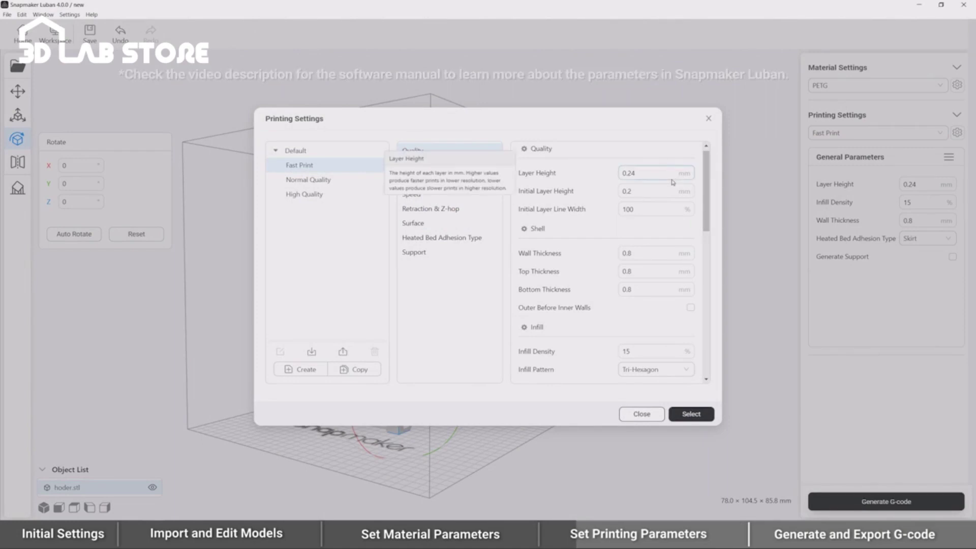
- Duplicate Fast Print as a custom profile named A250-holder
click(350, 370)
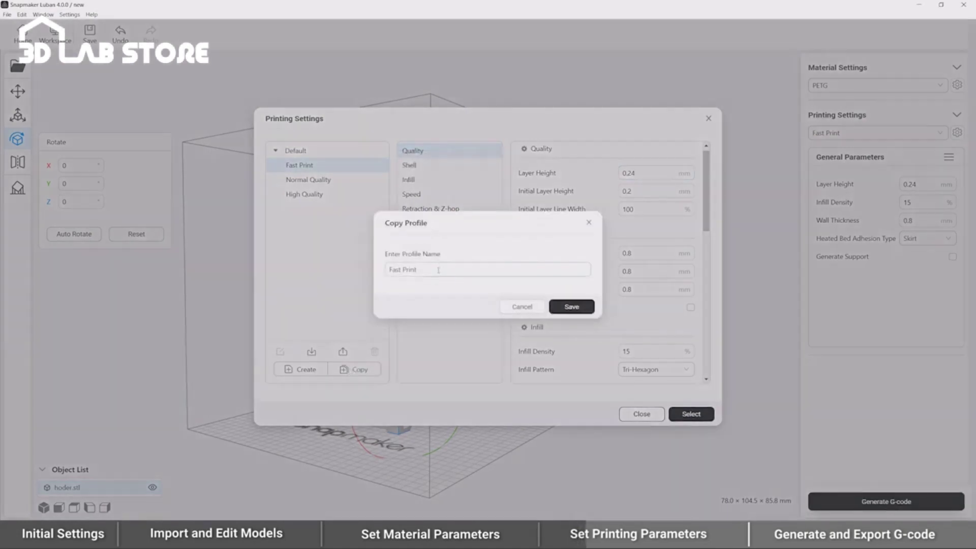
drag(438, 270, 333, 271)
text(holder)
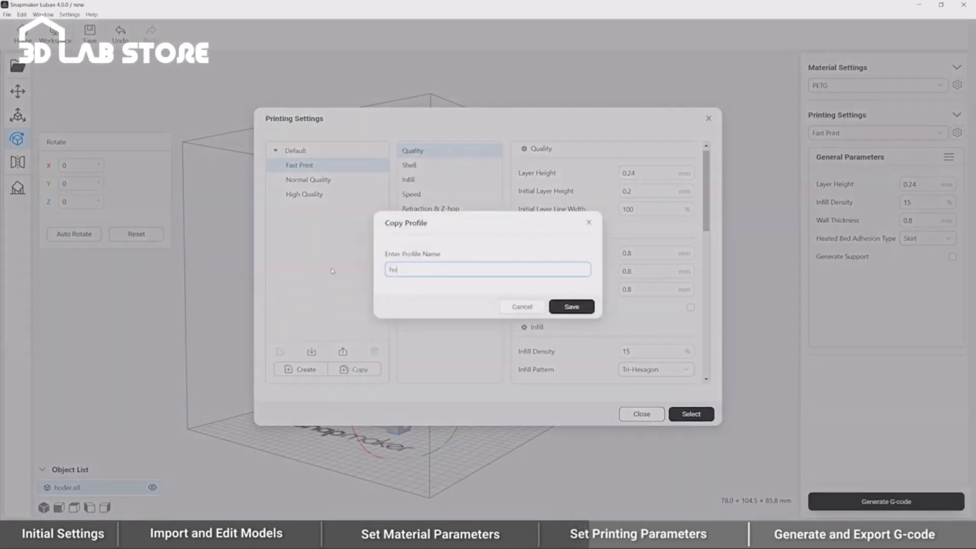
click(572, 307)
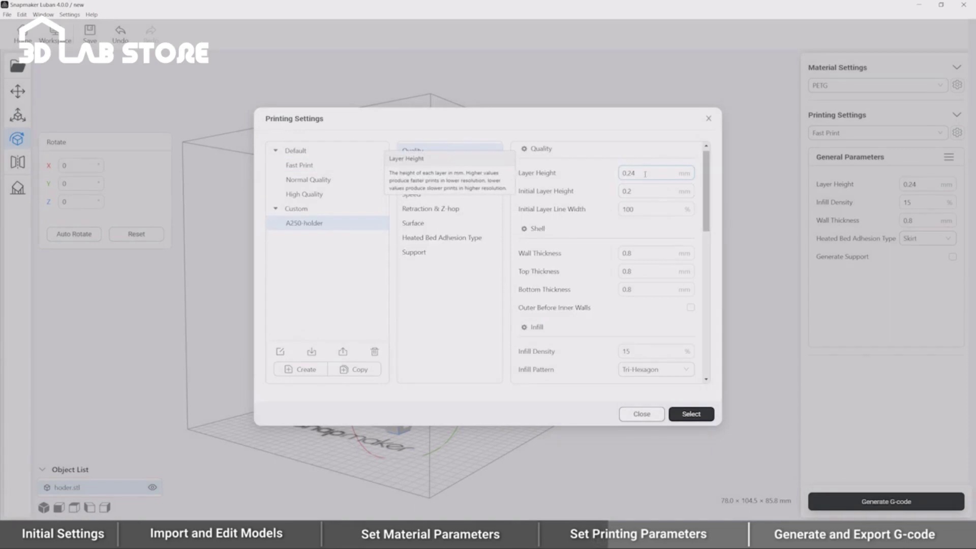
- Give A250-holder 0.2 mm layer height, 20% infill density and support generation
double_click(644, 174)
text(0.2)
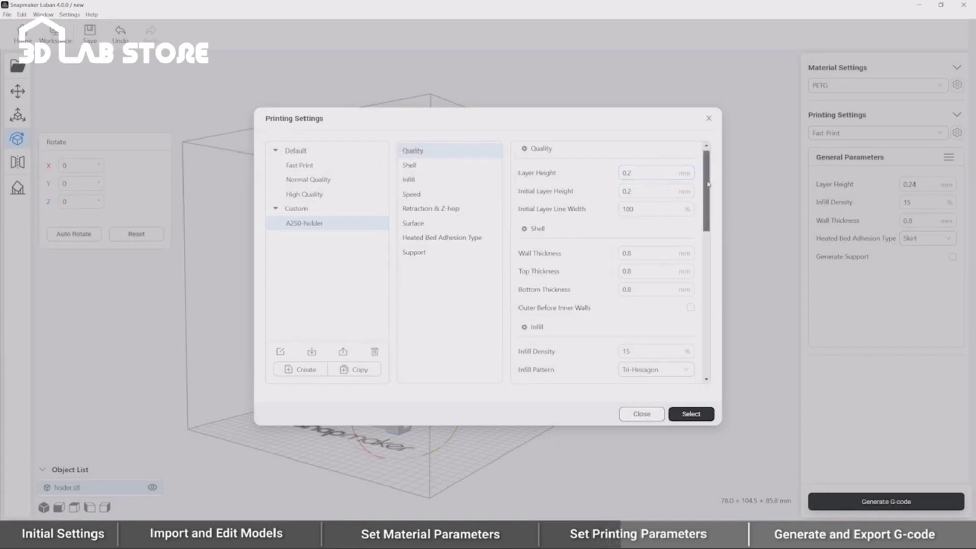
drag(708, 186, 704, 229)
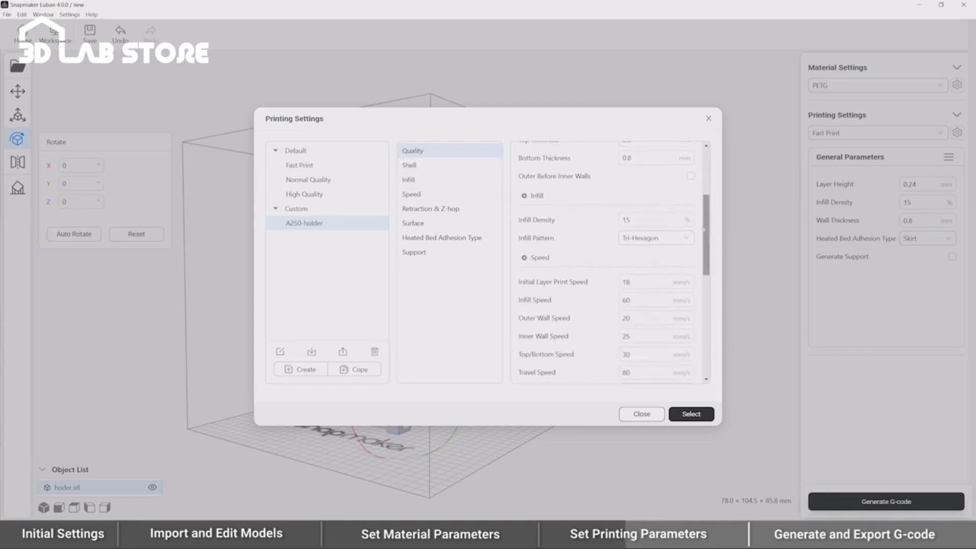
double_click(649, 220)
text(2)
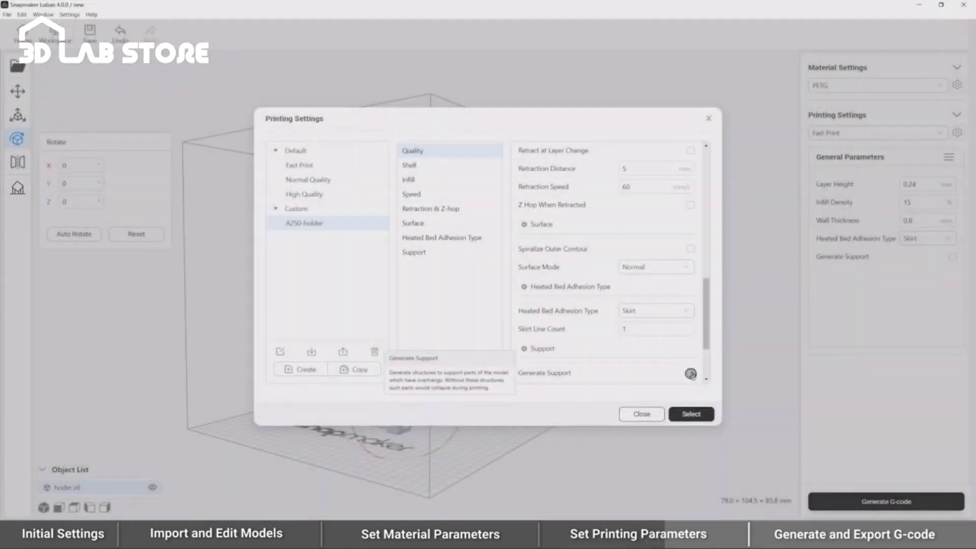
click(690, 373)
drag(708, 298, 705, 339)
mouse_move(636, 374)
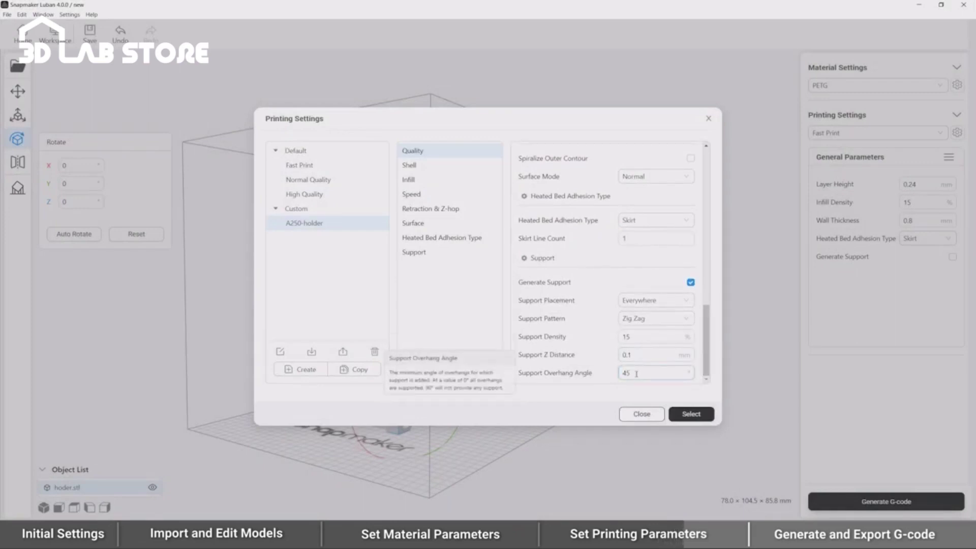
- Apply A250-holder and make Infill Speed and Enable Retraction visible in General Parameters
click(693, 414)
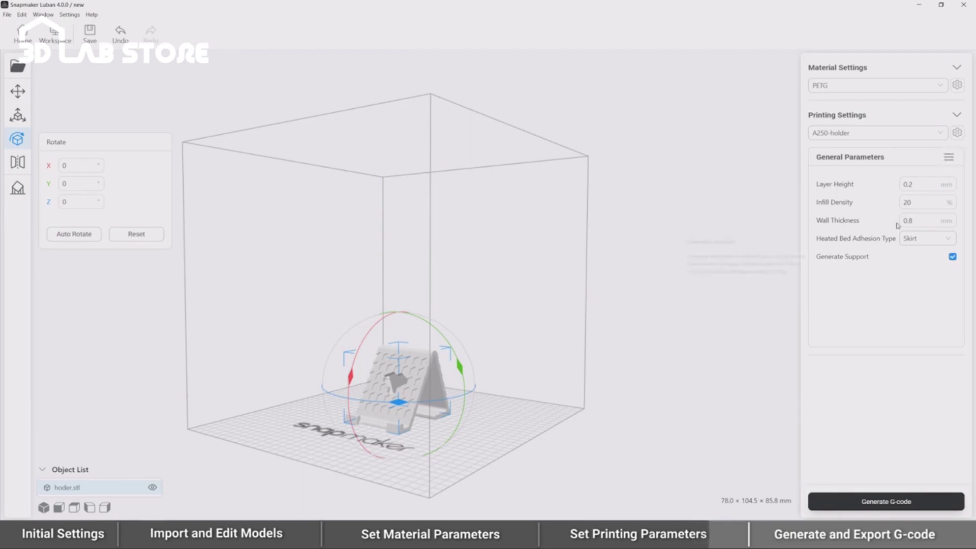
click(949, 158)
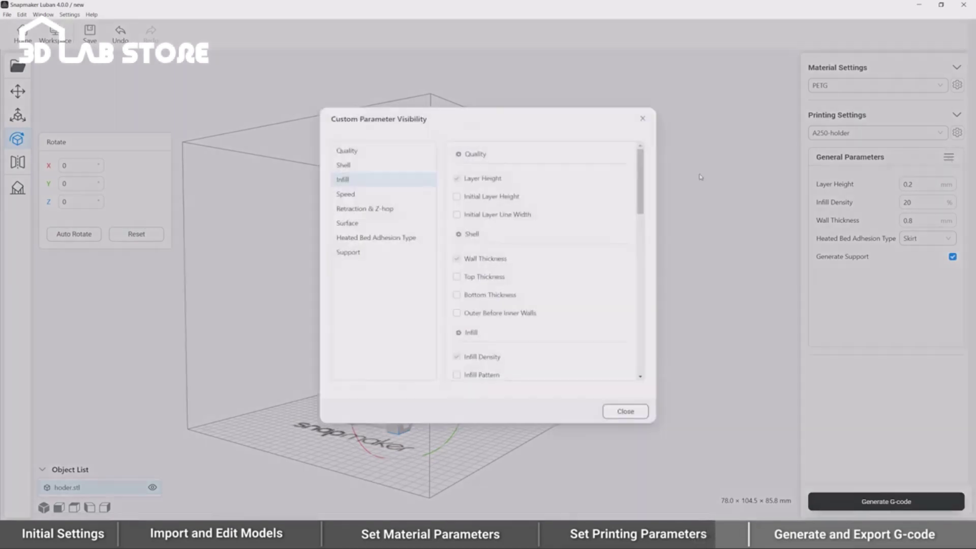
drag(640, 175, 659, 233)
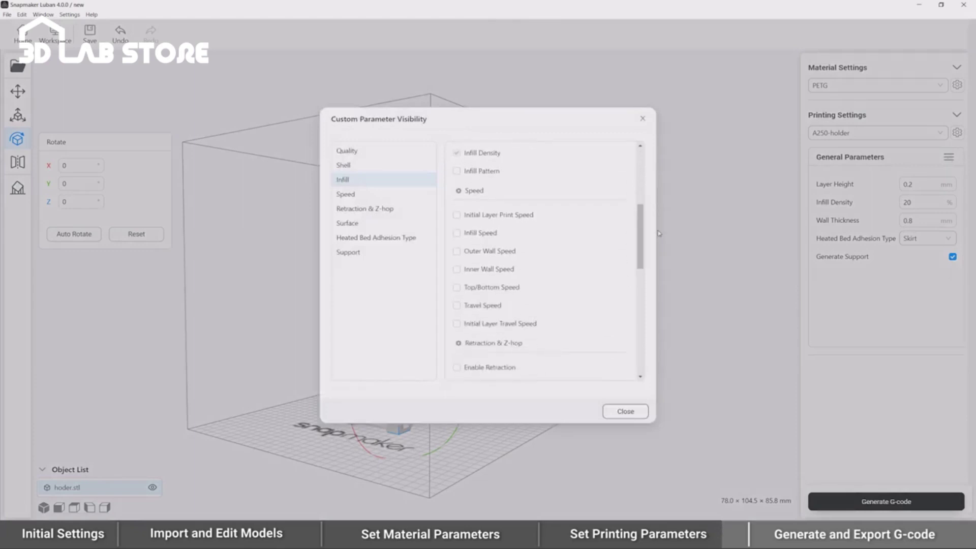
click(456, 234)
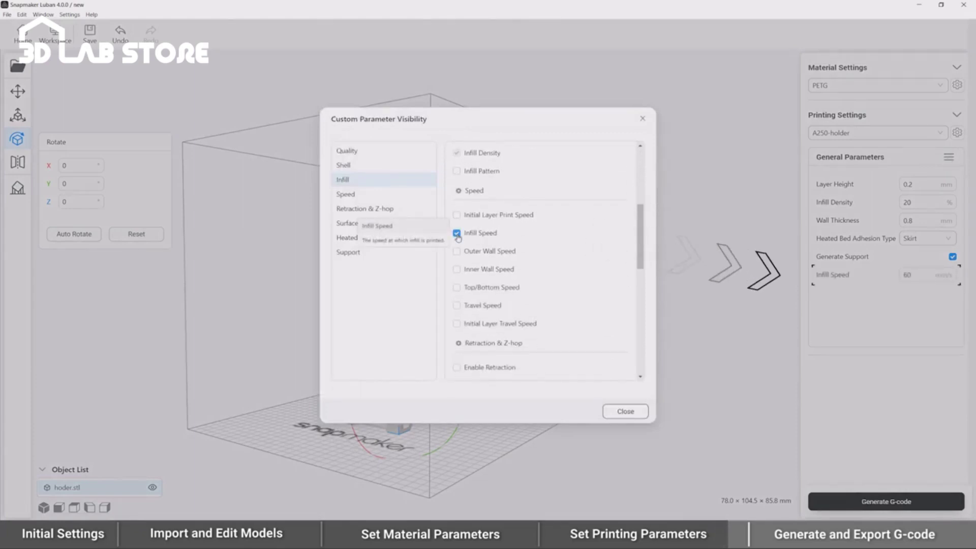
drag(641, 232, 641, 269)
click(456, 229)
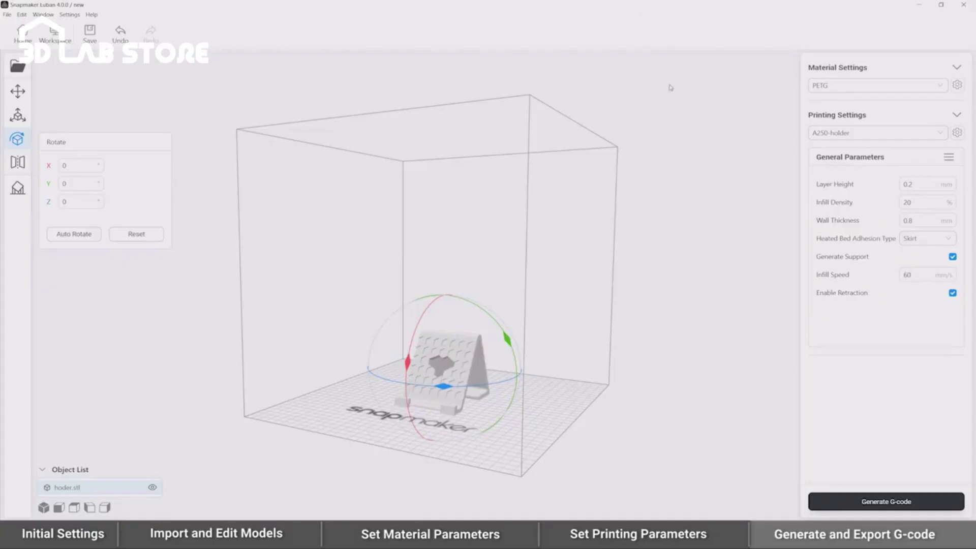
- Generate the holder's G-code (5 h 40 min, 63.2 g) and preview its lower layers
click(876, 498)
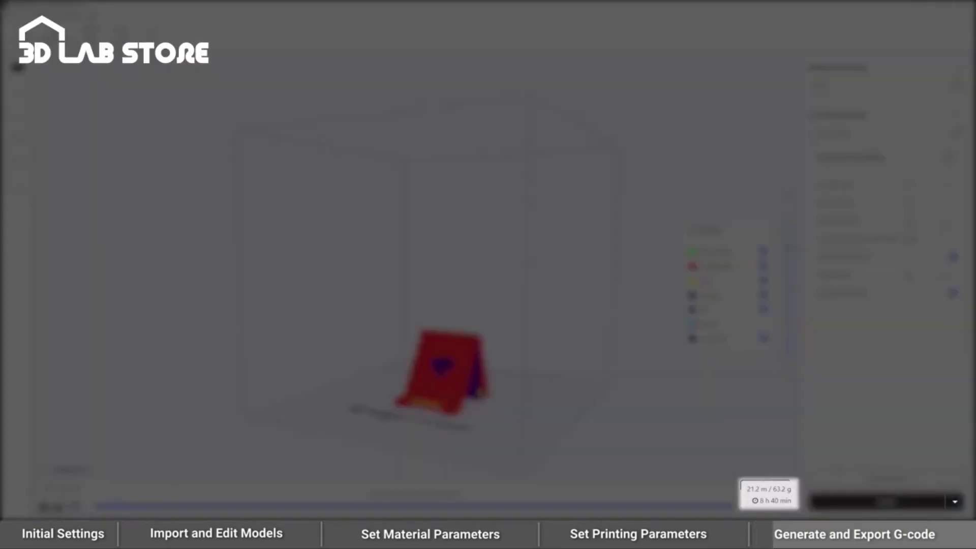
drag(790, 224, 789, 295)
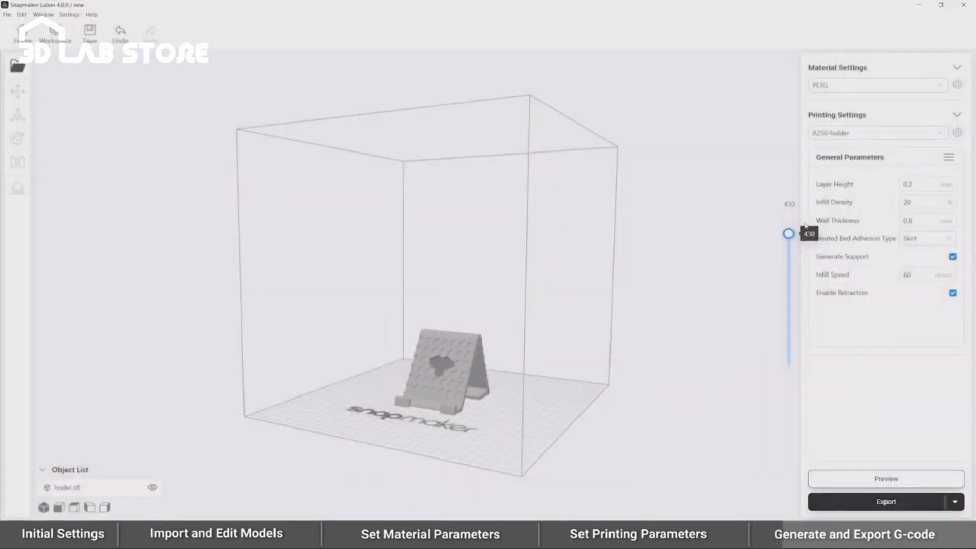
click(886, 502)
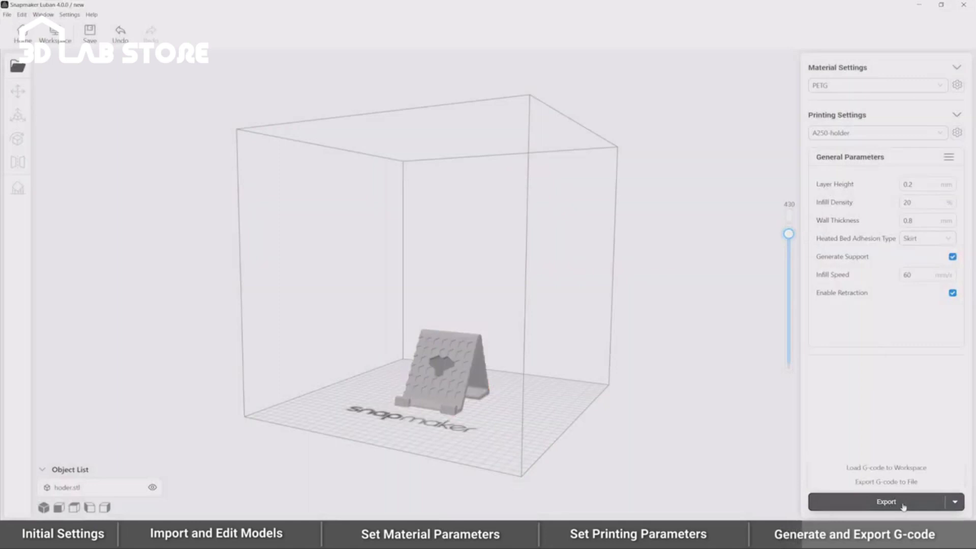
- Put the sliced phone-holder G-code in the workspace and transfer it to Snapmaker-QSG over Wi-Fi
click(910, 468)
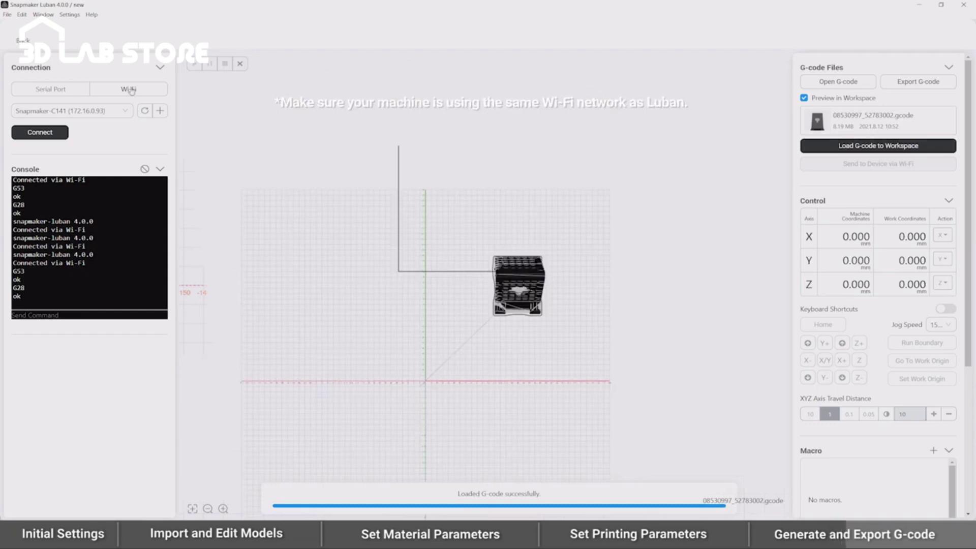
click(123, 113)
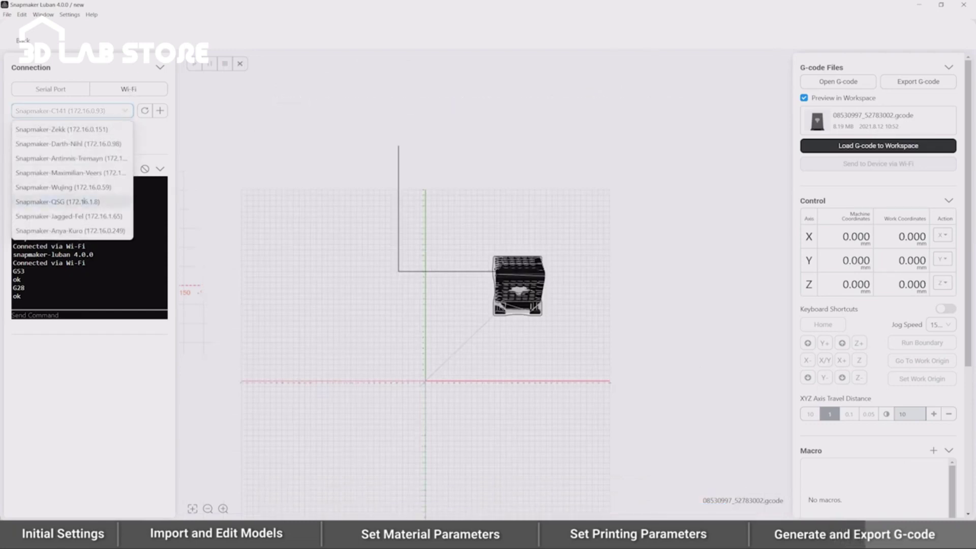
click(85, 203)
click(40, 133)
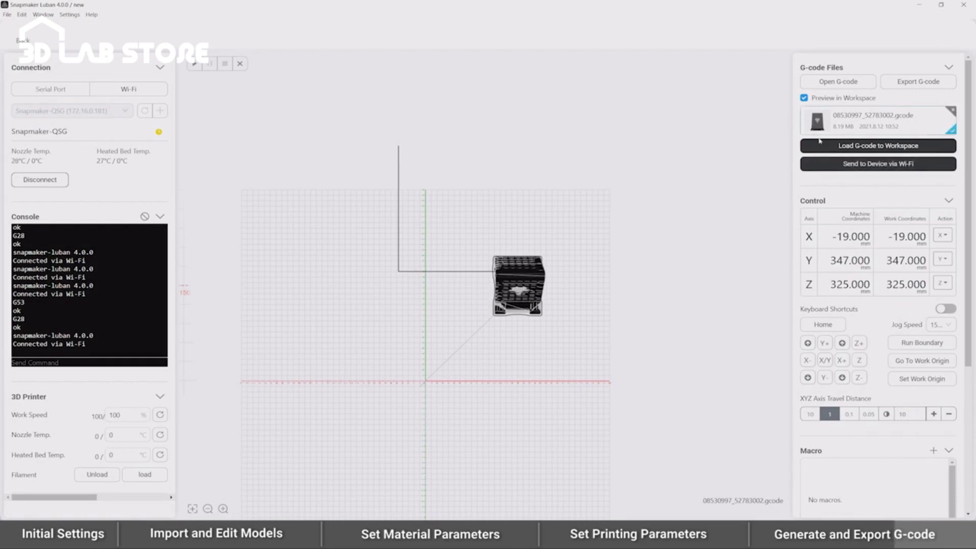
click(861, 165)
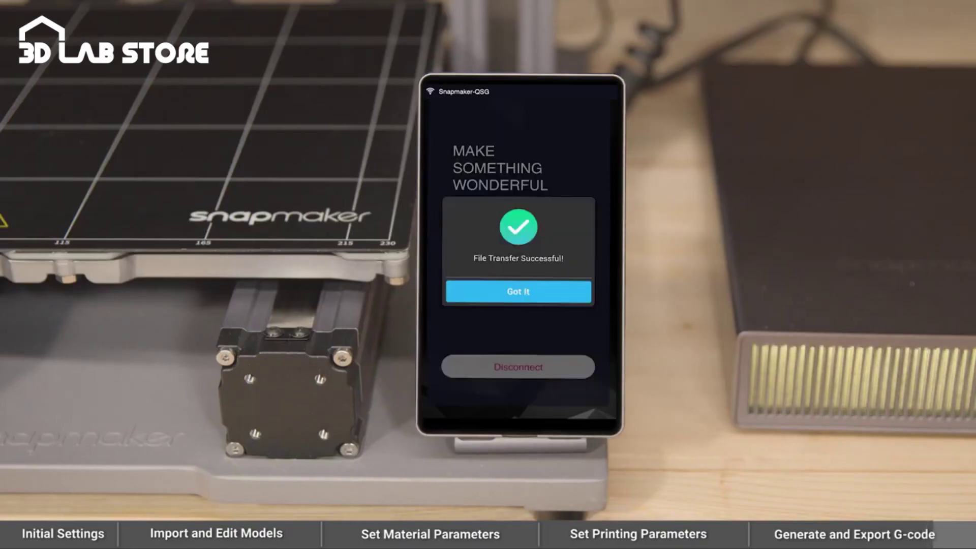
- Acknowledge the File Transfer Successful popup with Got It on the touchscreen
click(518, 291)
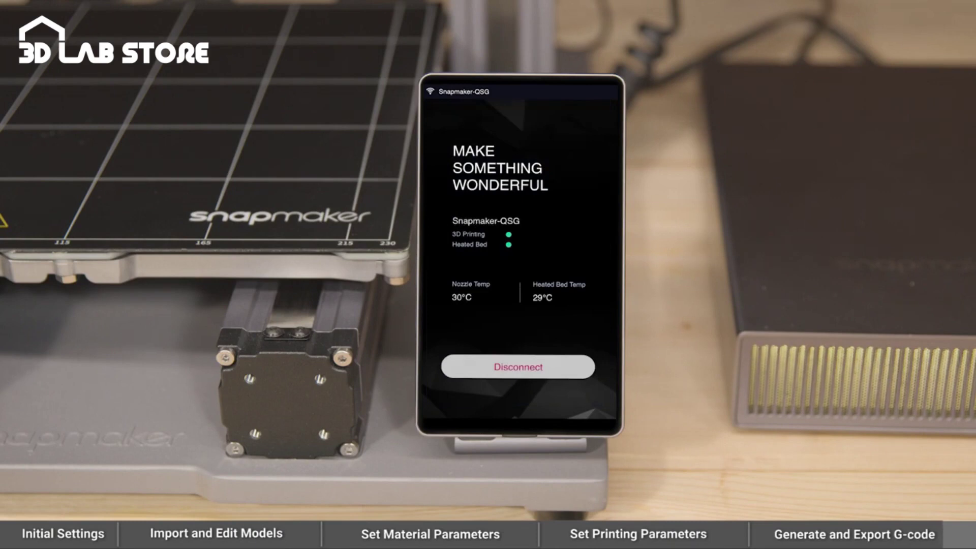